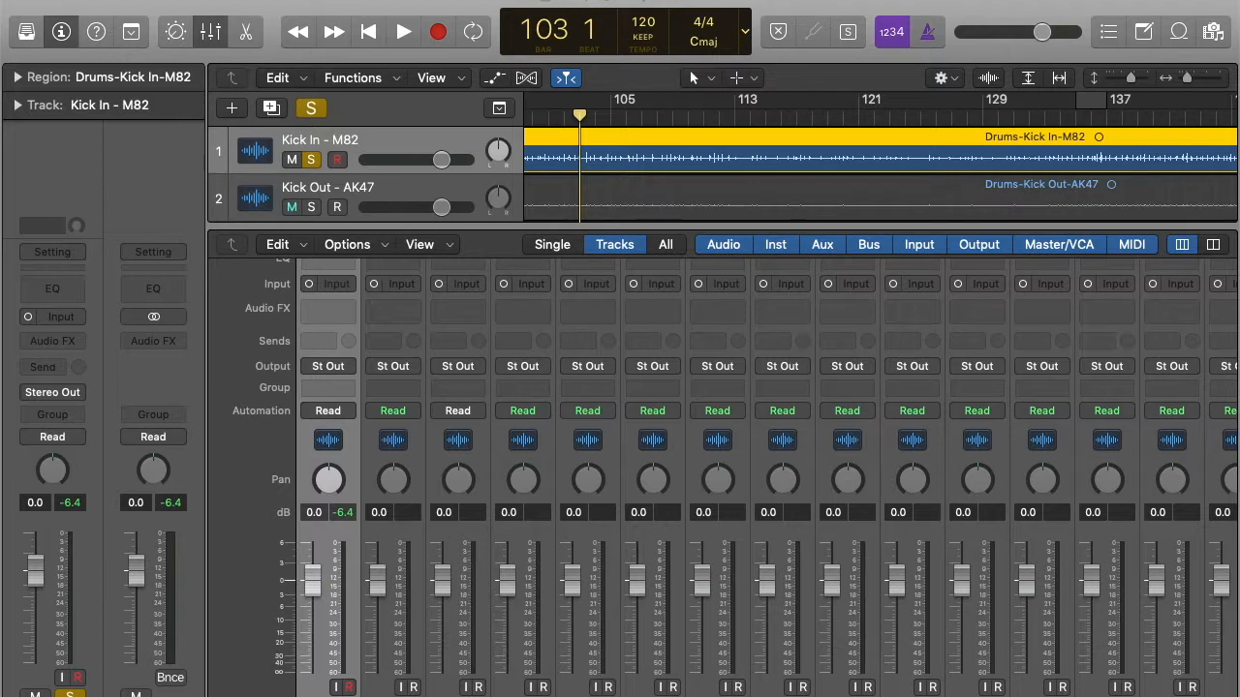
Step: Play the soloed Kick In - M82 track from around bar 135 and enable cycle playback over the existing range before bar 137
{"action": "scroll", "coordinate": [839, 333], "scroll_direction": "down", "scroll_amount": 1}
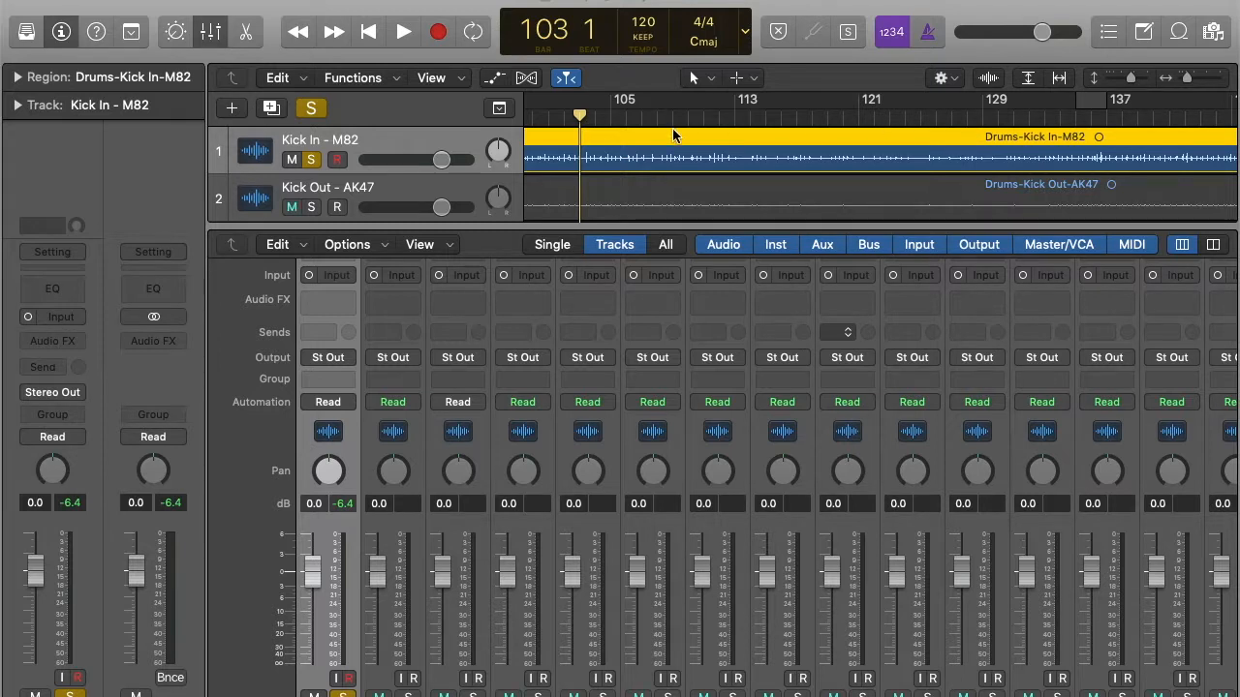
{"action": "left_click", "coordinate": [1069, 121]}
{"action": "key", "text": "space"}
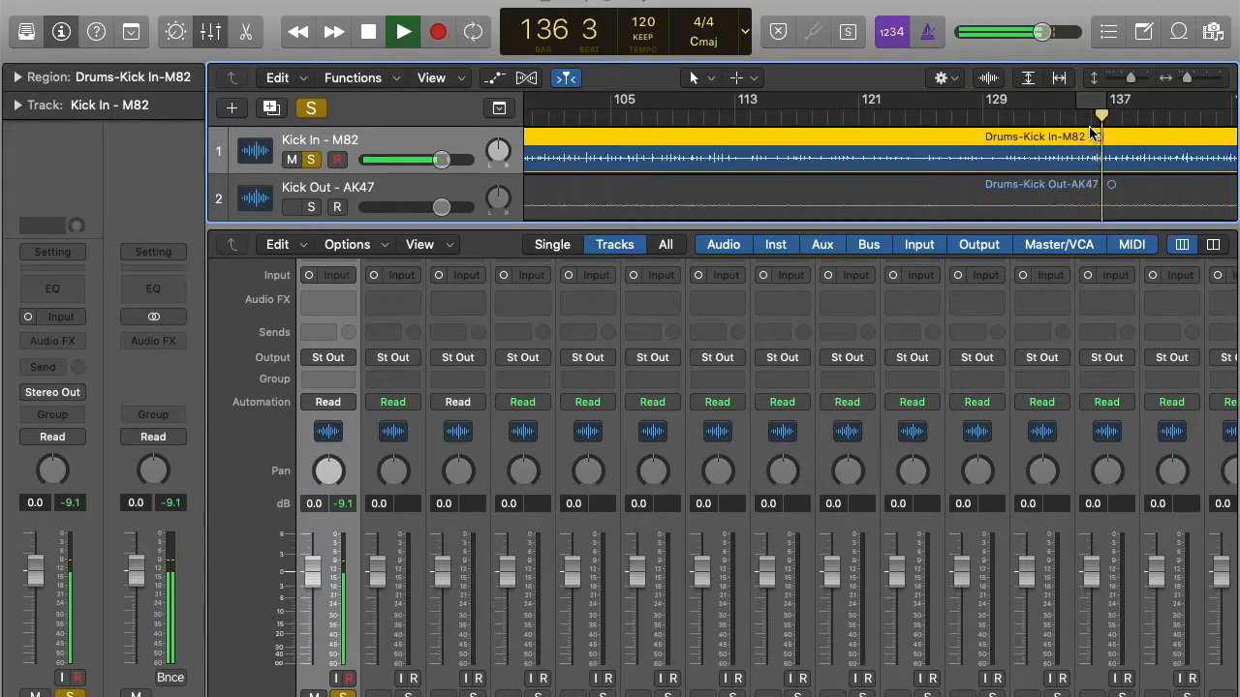
{"action": "key", "text": "space"}
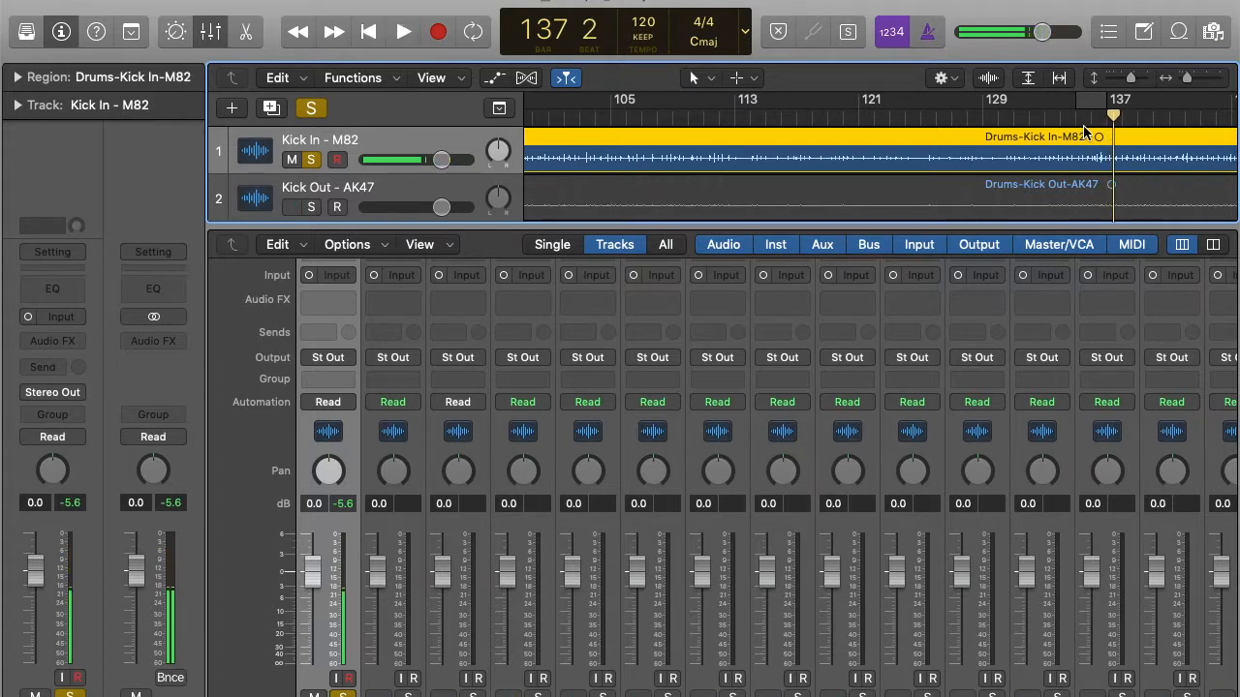
{"action": "left_click", "coordinate": [1101, 103]}
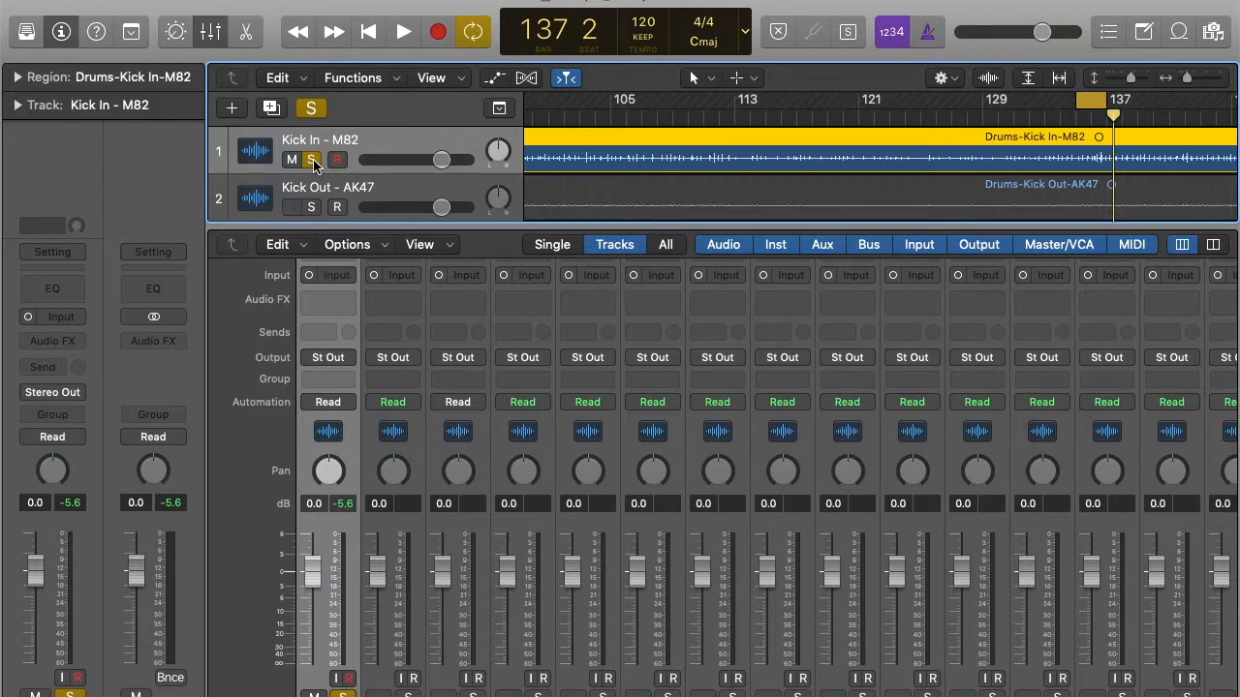
Step: Insert a Compressor on the Kick In - M82 track, choose the Studio FET model and show its graph display
{"action": "left_click", "coordinate": [70, 277]}
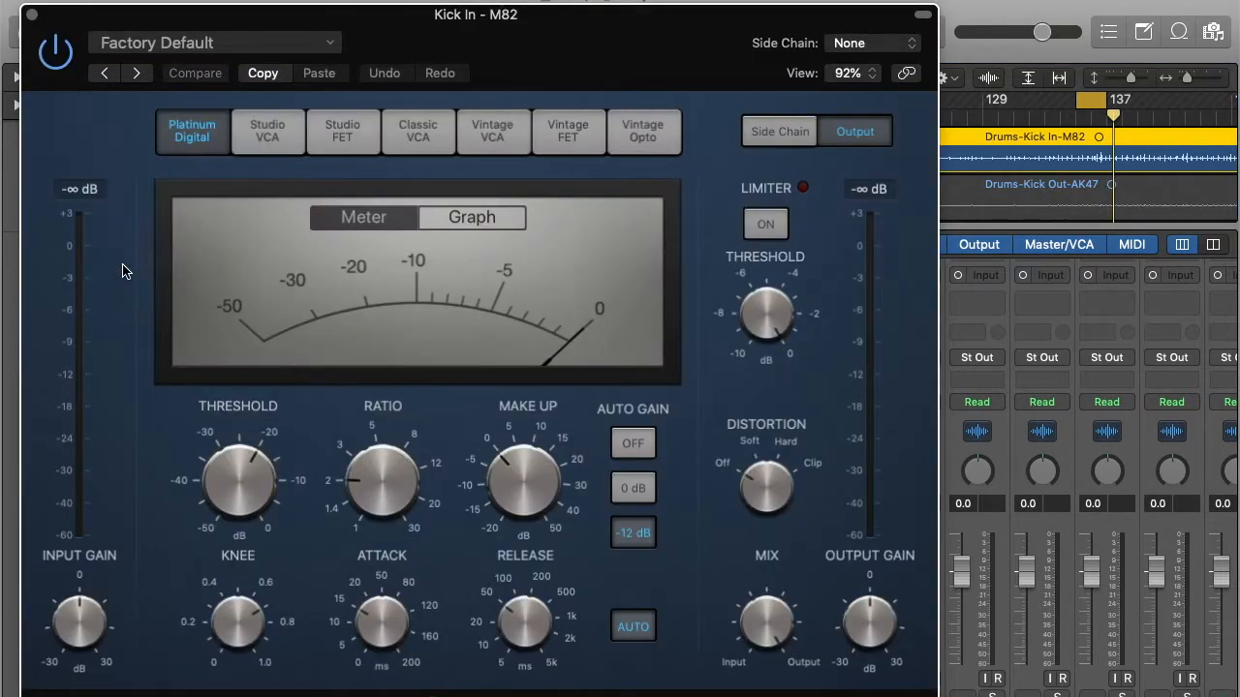
{"action": "left_click_drag", "start_coordinate": [377, 16], "coordinate": [653, 16]}
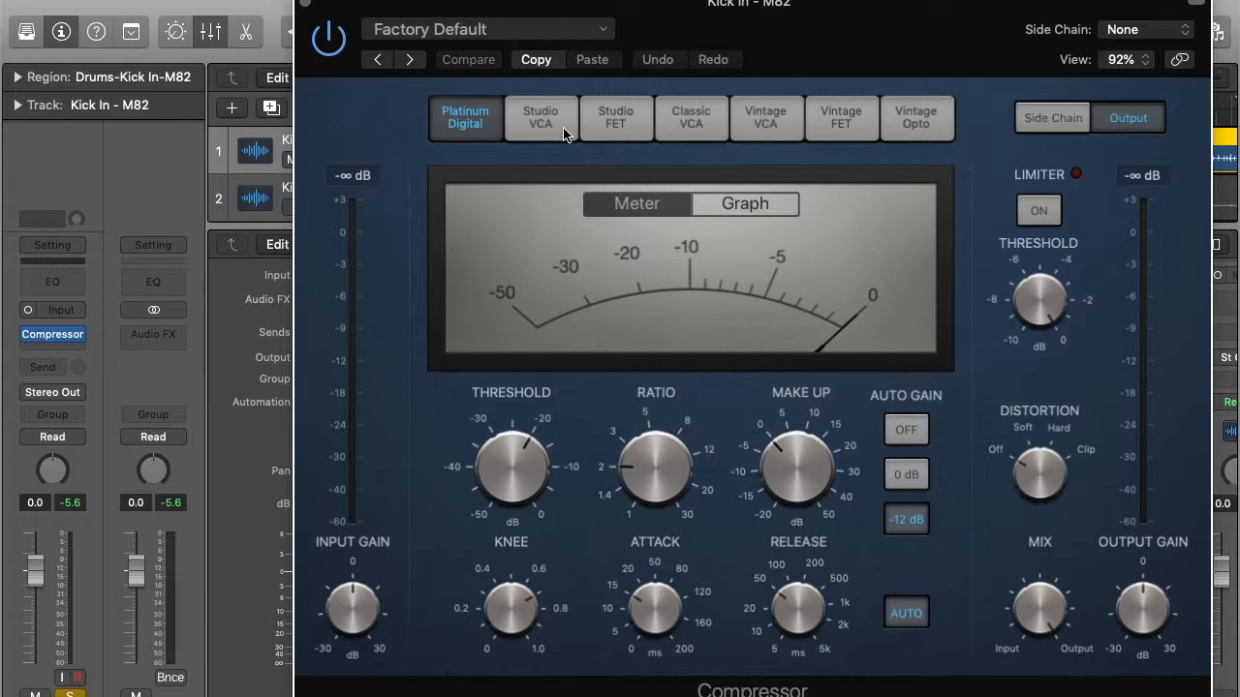
{"action": "left_click", "coordinate": [635, 133]}
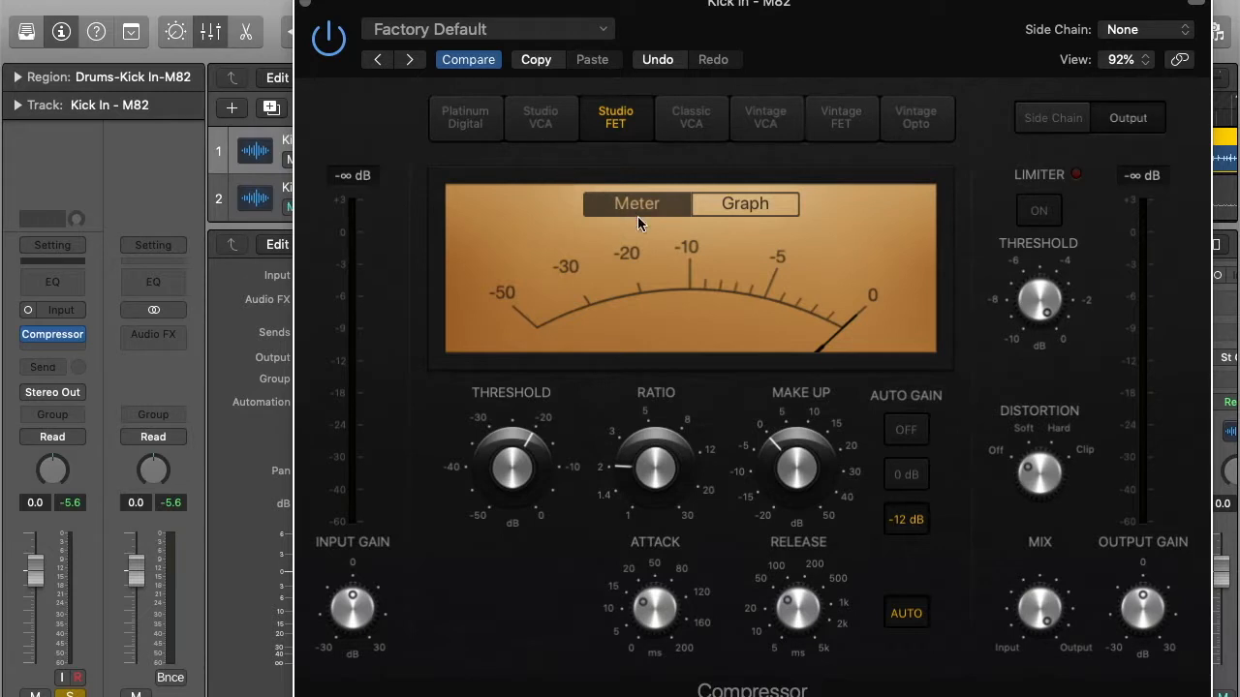
{"action": "left_click", "coordinate": [746, 205]}
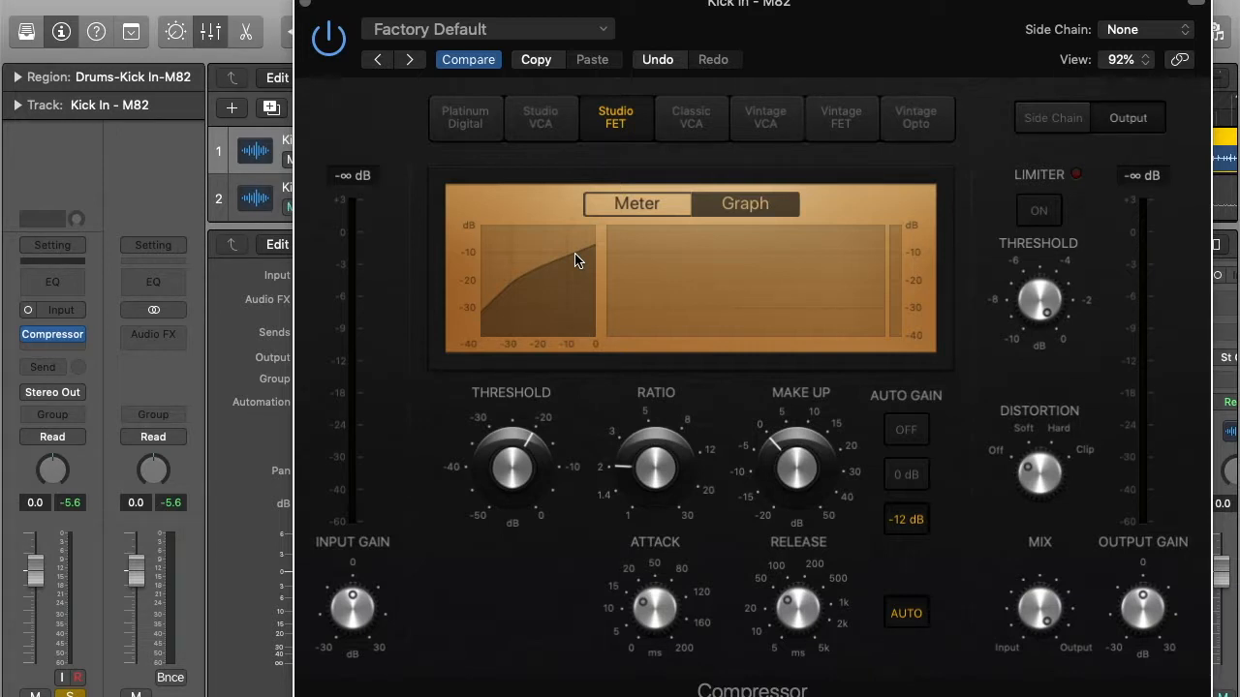
Step: Set the compressor's threshold to -16.0 dB while auditioning the kick
{"action": "key", "text": "space"}
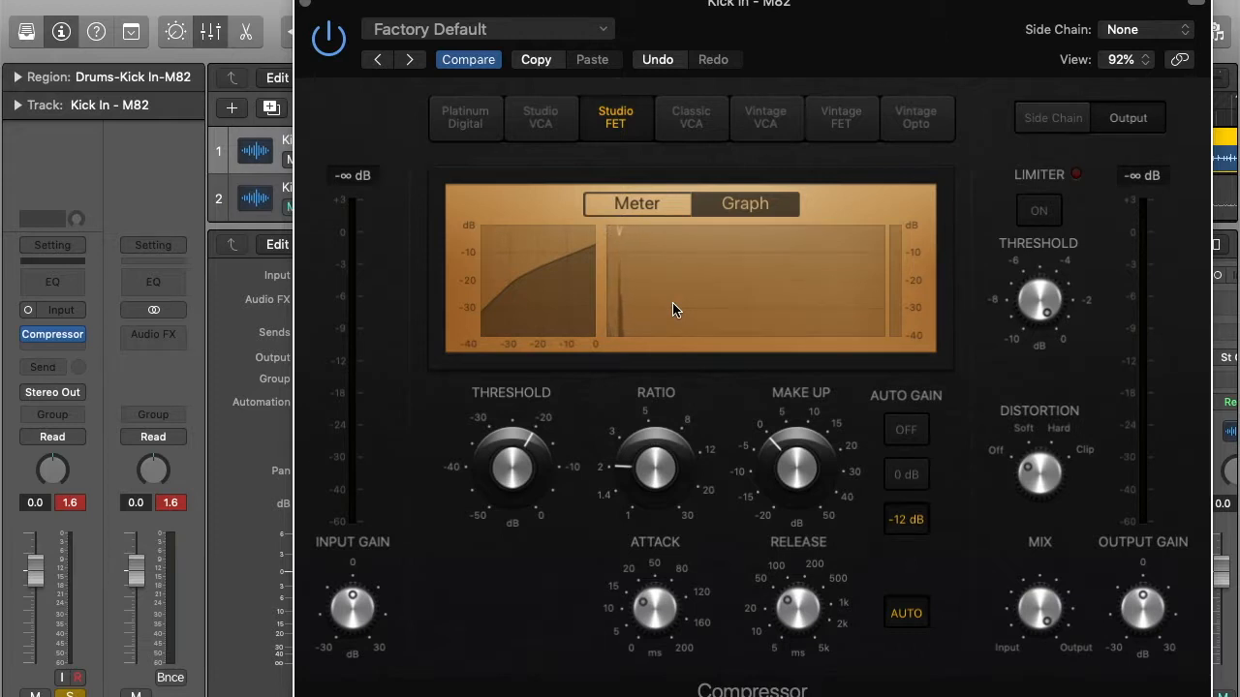
{"action": "mouse_move", "coordinate": [655, 488]}
{"action": "mouse_move", "coordinate": [568, 444]}
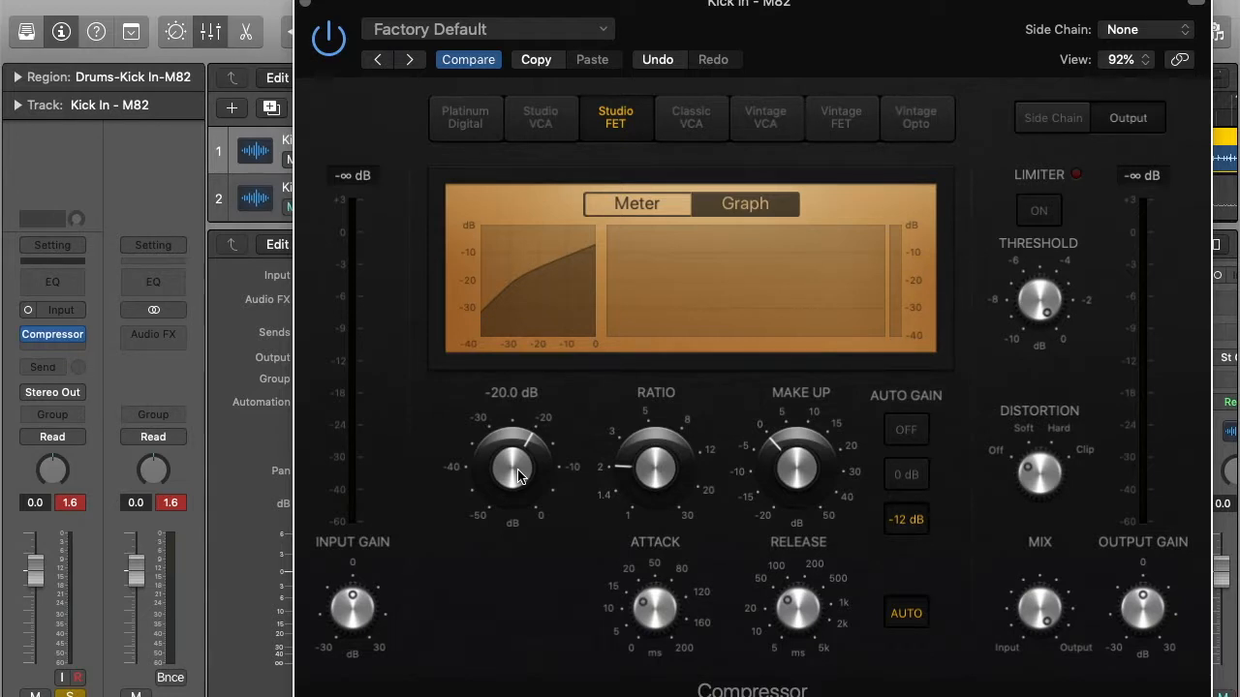
{"action": "key", "text": "space"}
{"action": "left_click_drag", "start_coordinate": [517, 469], "coordinate": [540, 454]}
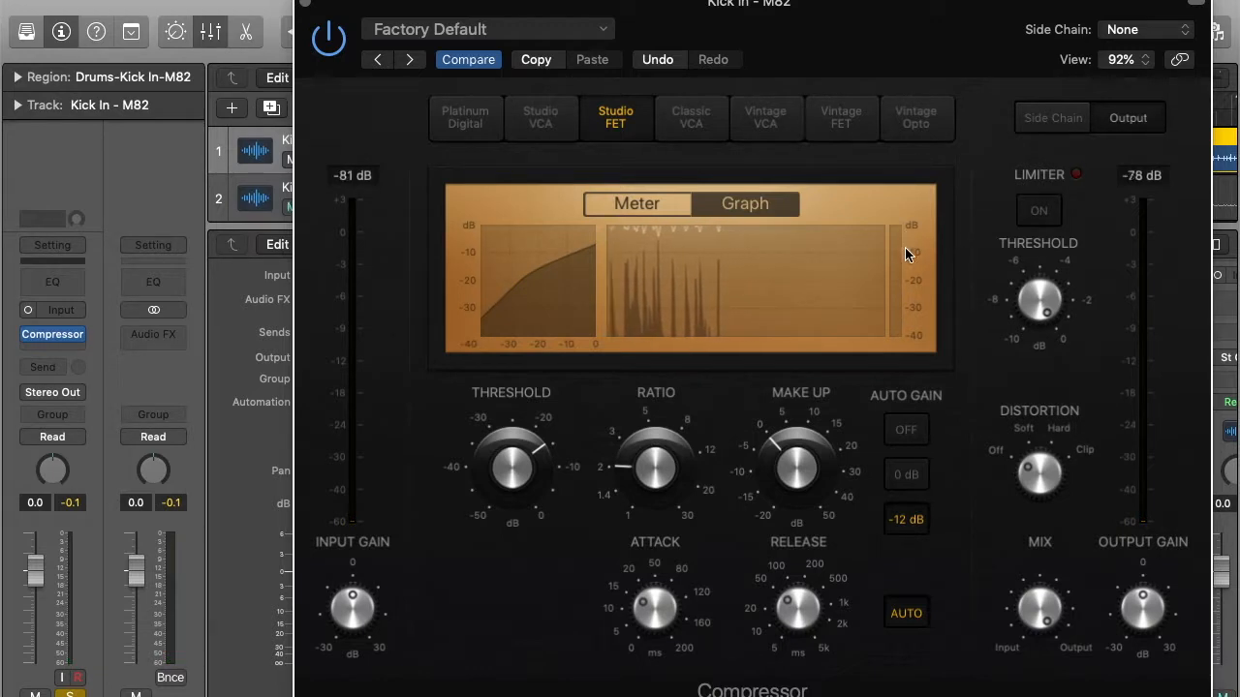
Step: Try the compressor's maximum ratio, settle on about 5:1 and audition the kick
{"action": "mouse_move", "coordinate": [720, 431]}
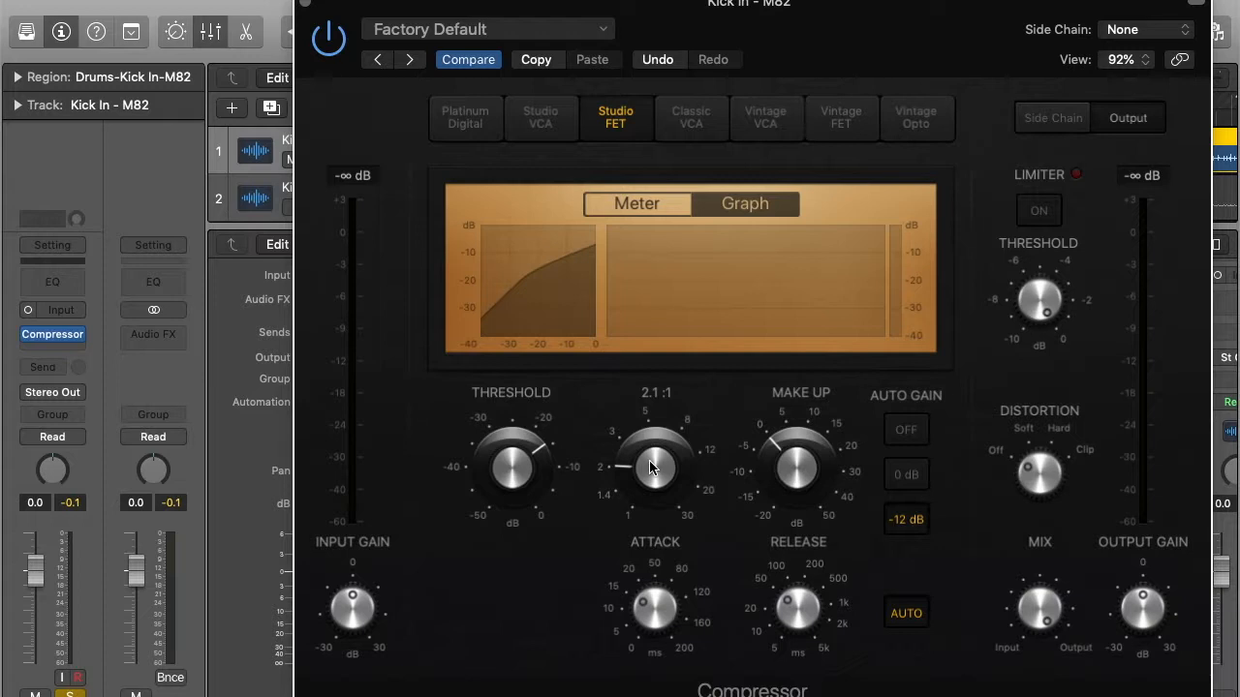
{"action": "left_click_drag", "start_coordinate": [649, 460], "coordinate": [662, 436]}
{"action": "mouse_move", "coordinate": [658, 472]}
{"action": "left_click_drag", "start_coordinate": [657, 471], "coordinate": [672, 225]}
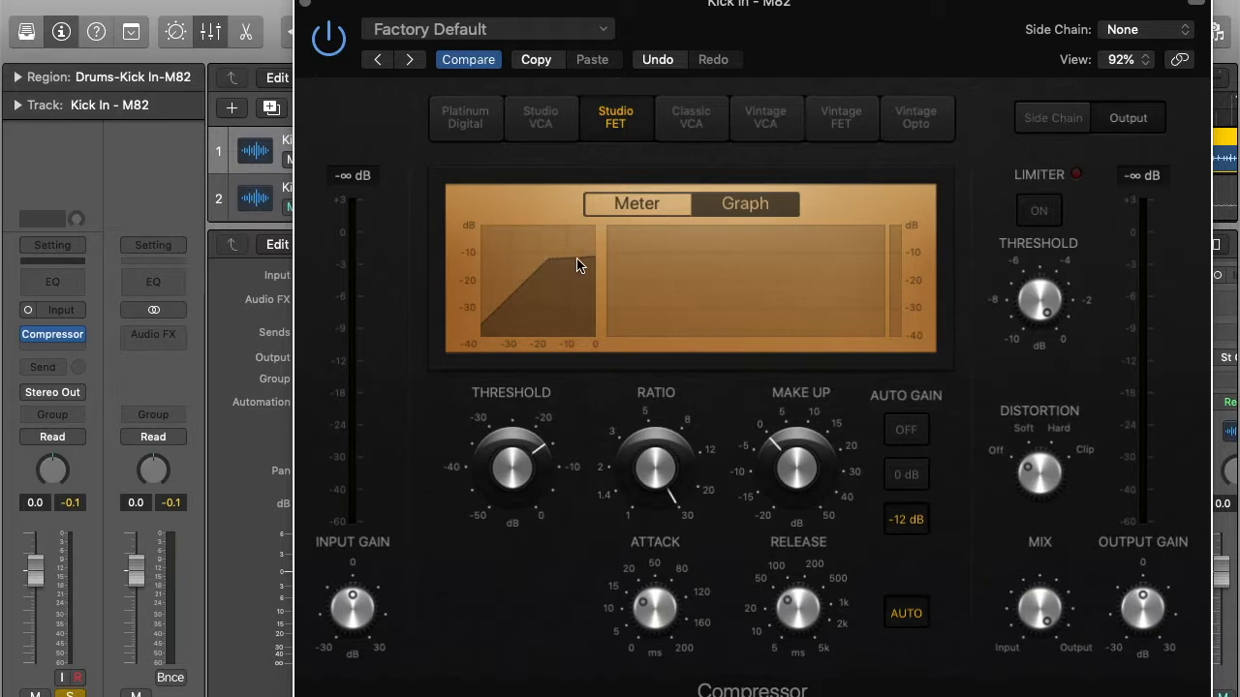
{"action": "mouse_move", "coordinate": [649, 466]}
{"action": "left_click_drag", "start_coordinate": [652, 455], "coordinate": [678, 576]}
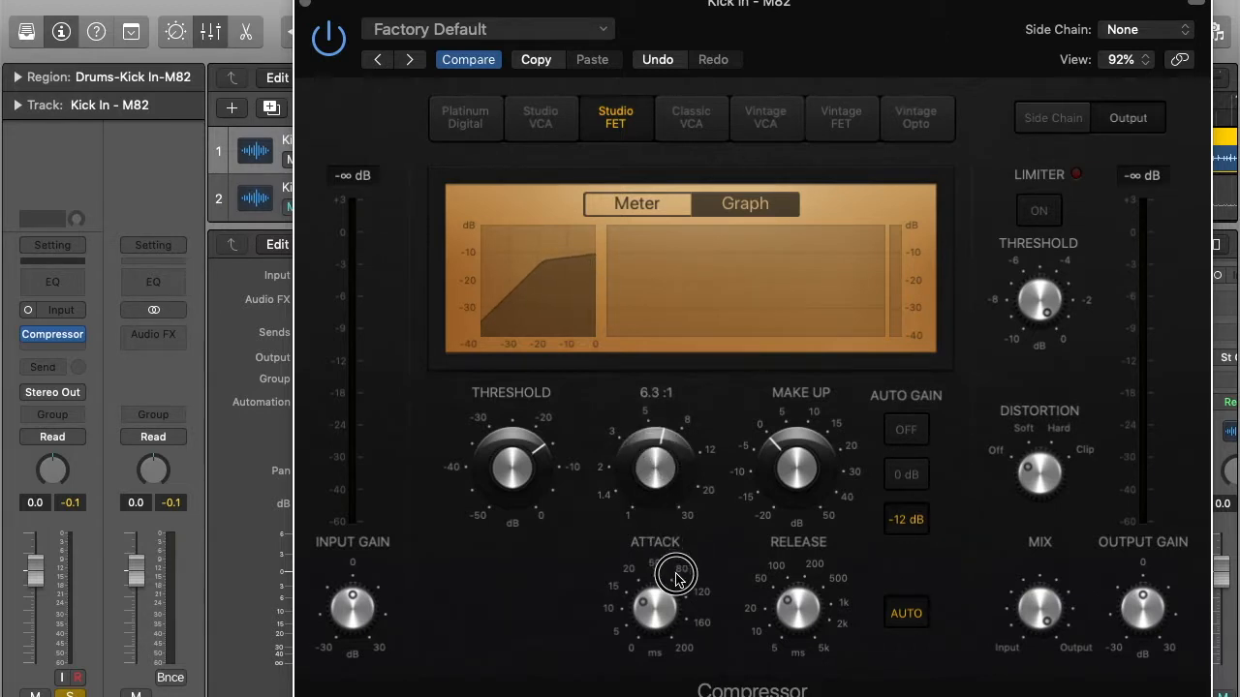
{"action": "left_click_drag", "start_coordinate": [649, 475], "coordinate": [658, 485]}
{"action": "key", "text": "space"}
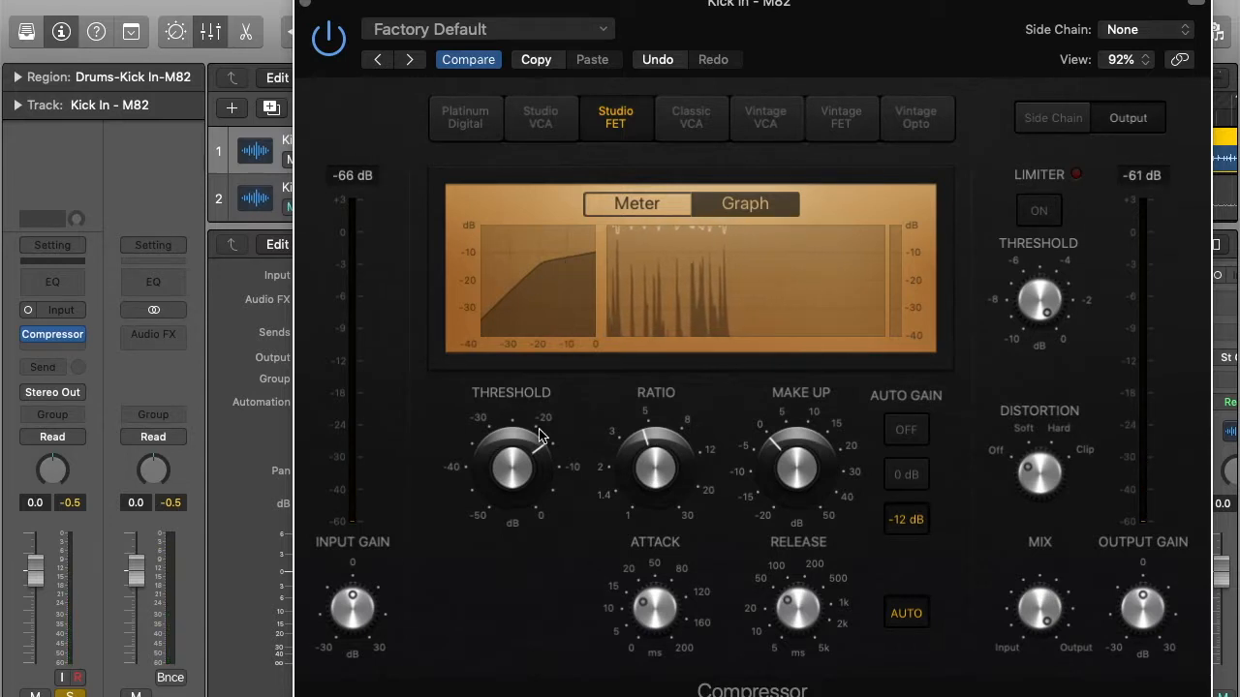
Step: Raise the compressor's threshold slightly while the kick plays
{"action": "mouse_move", "coordinate": [514, 465]}
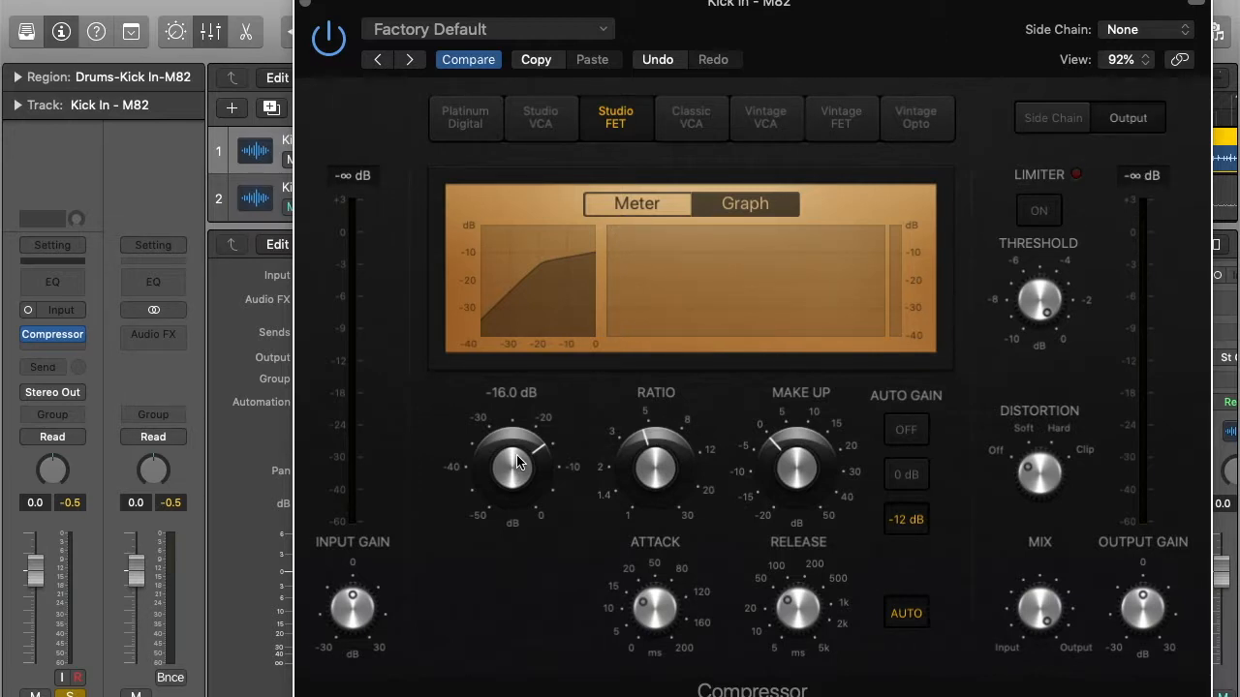
{"action": "key", "text": "space"}
{"action": "mouse_move", "coordinate": [507, 465]}
{"action": "left_mouse_down"}
{"action": "mouse_move", "coordinate": [523, 487]}
{"action": "mouse_move", "coordinate": [517, 465]}
{"action": "left_mouse_up"}
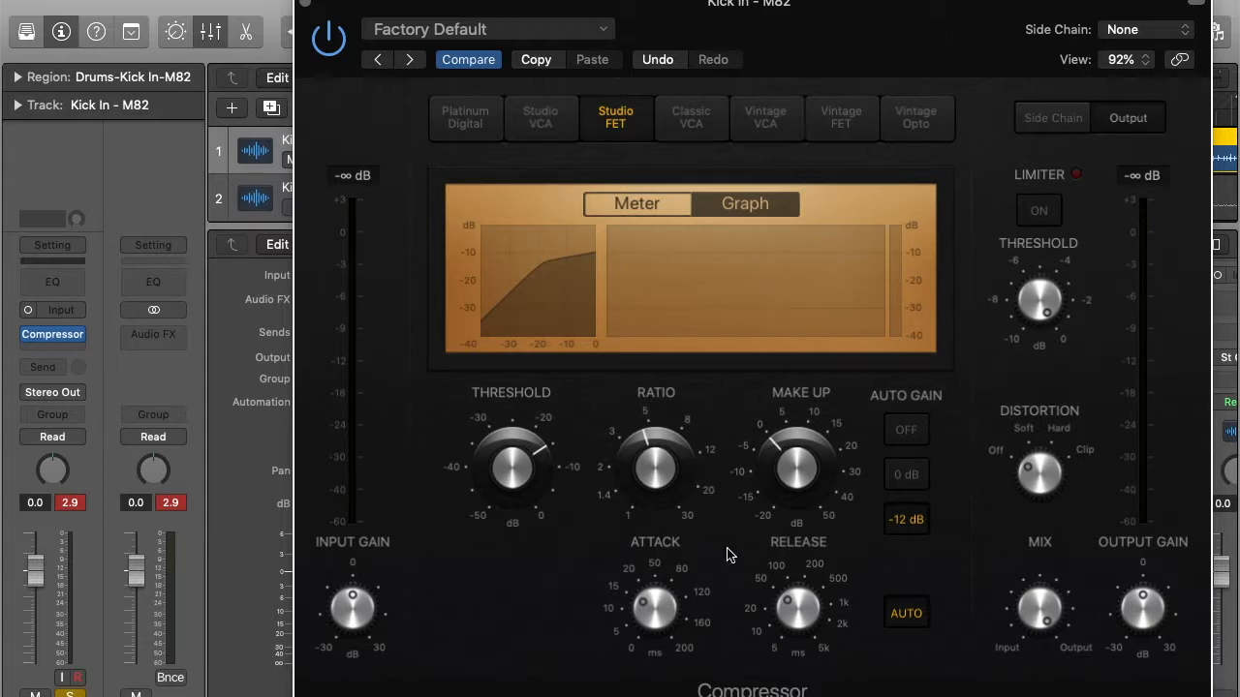
Step: Close the compressor and listen to the compressed kick over the cycle range
{"action": "left_click", "coordinate": [305, 5]}
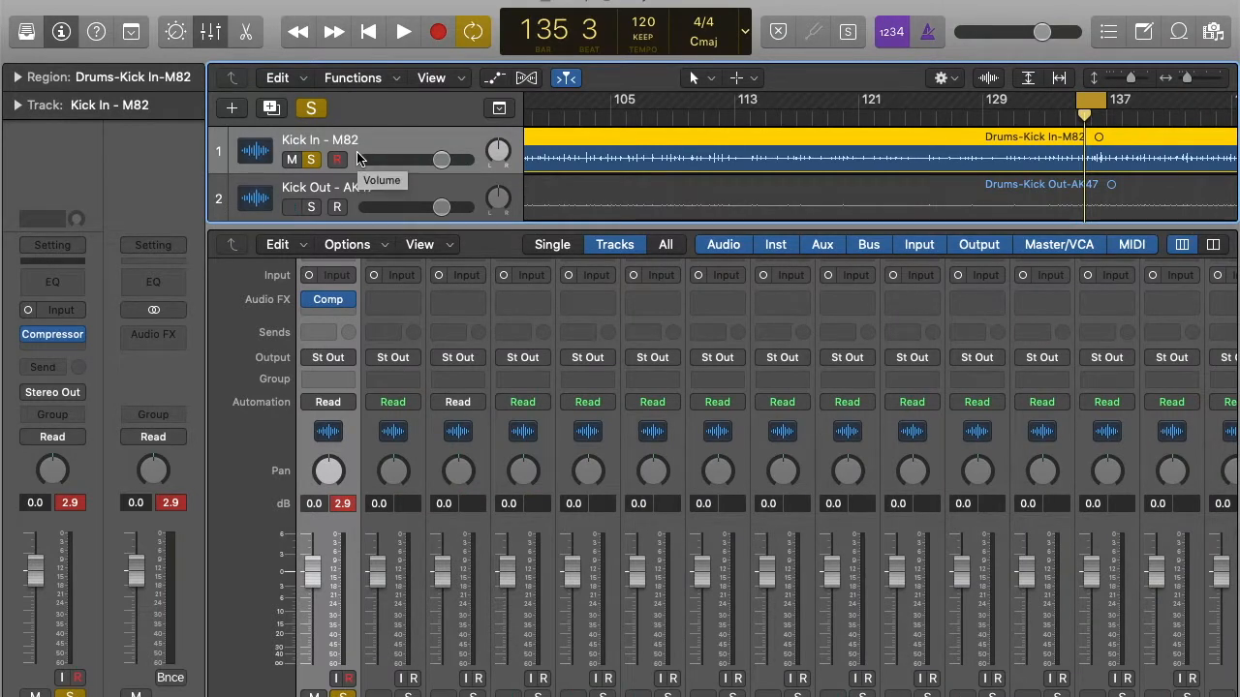
{"action": "key", "text": "space"}
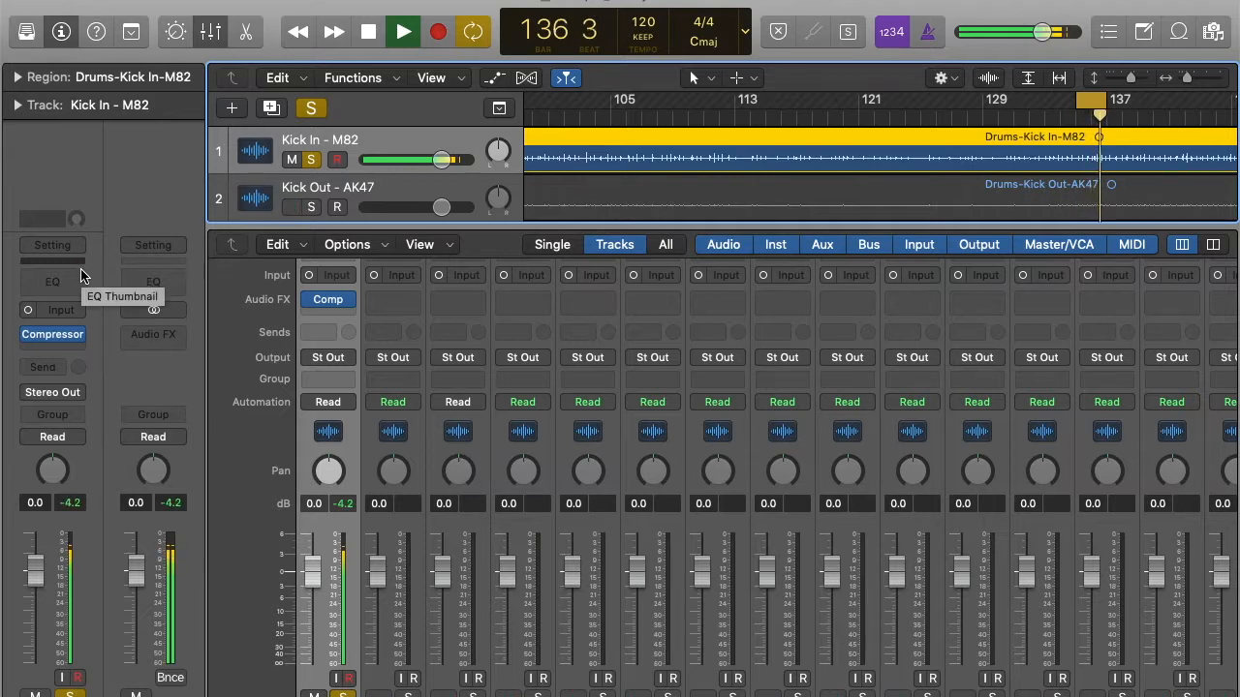
{"action": "key", "text": "space"}
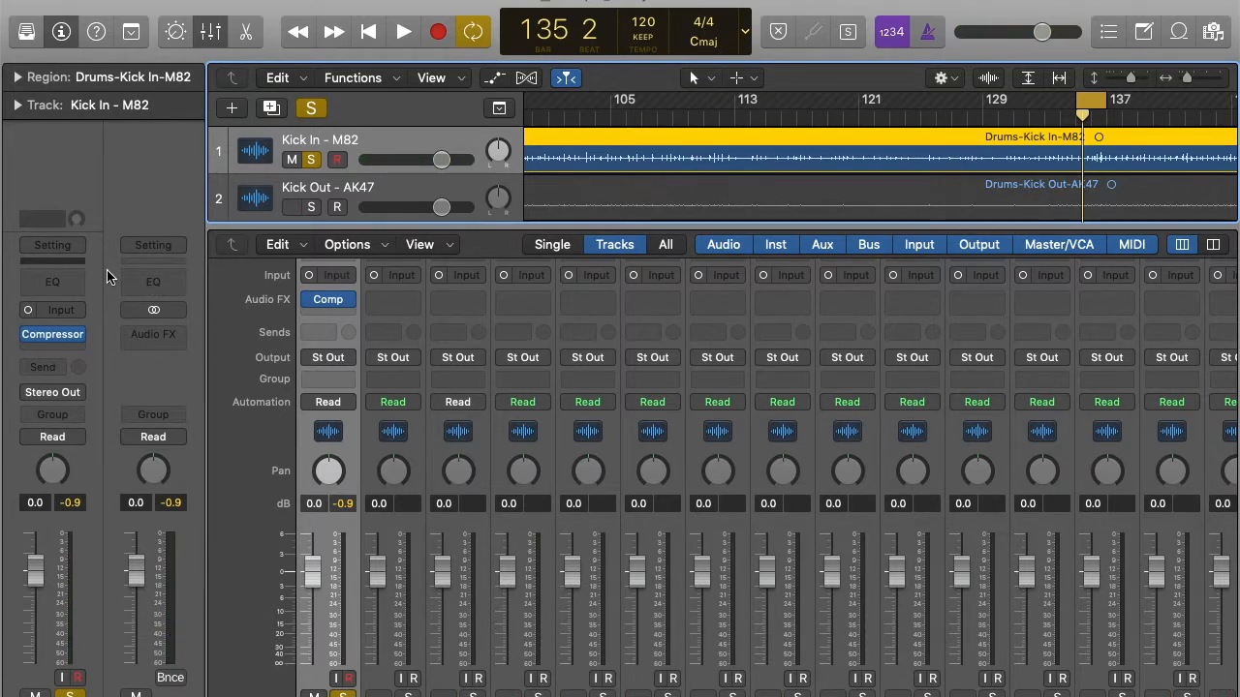
Step: Add a Channel EQ to the Kick In - M82 track and boost the yellow low band by 11.5 dB at 74 Hz
{"action": "left_click", "coordinate": [61, 293]}
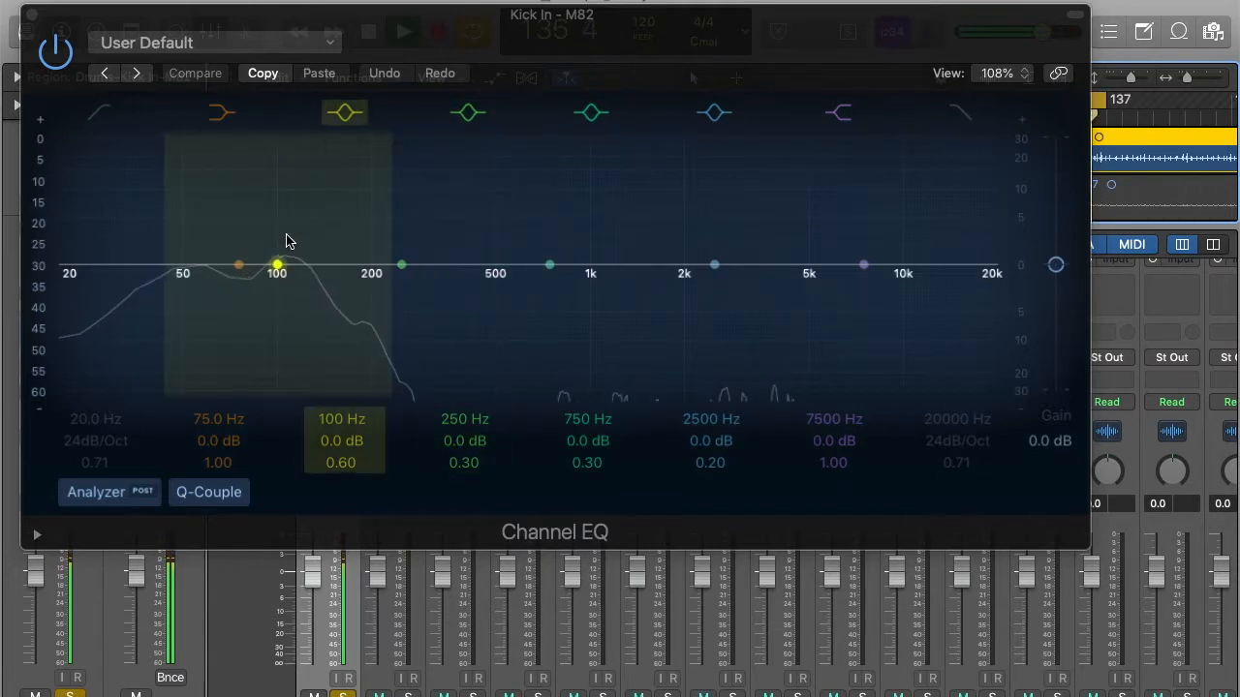
{"action": "left_click_drag", "start_coordinate": [285, 242], "coordinate": [243, 174]}
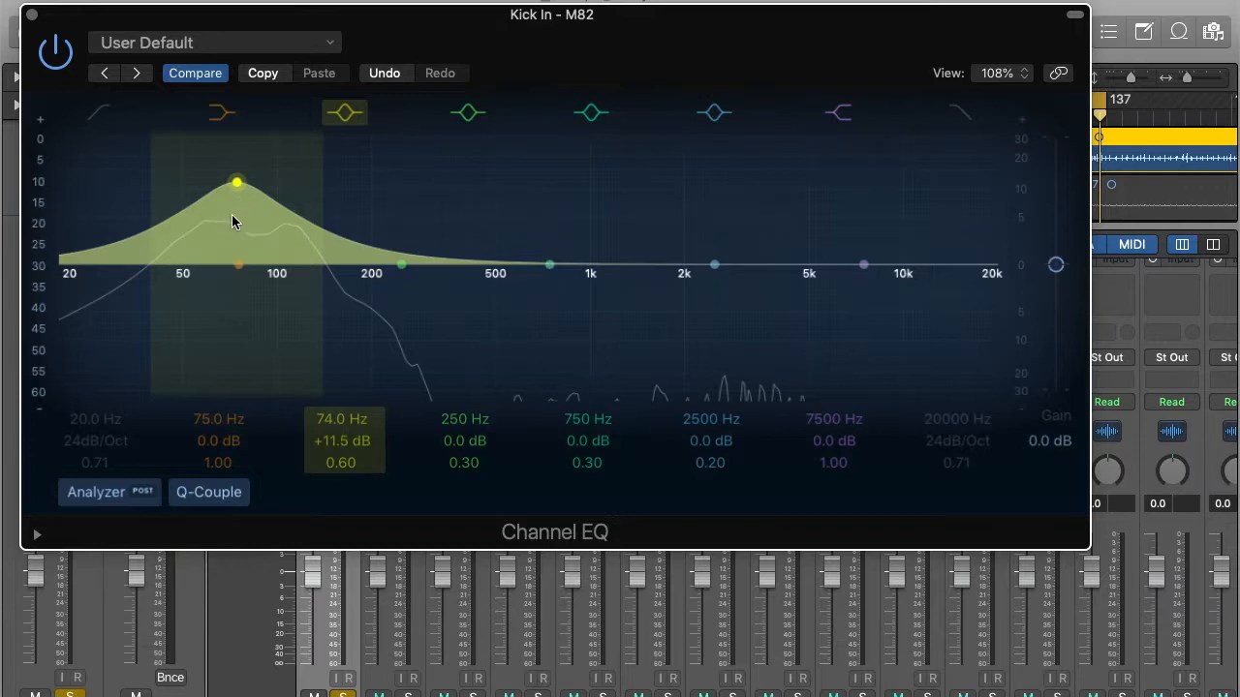
Step: Sweep the green low-mid EQ band with a narrower Q, leaving it at 290 Hz, +1.0 dB and Q 1.80
{"action": "left_click_drag", "start_coordinate": [408, 237], "coordinate": [409, 202]}
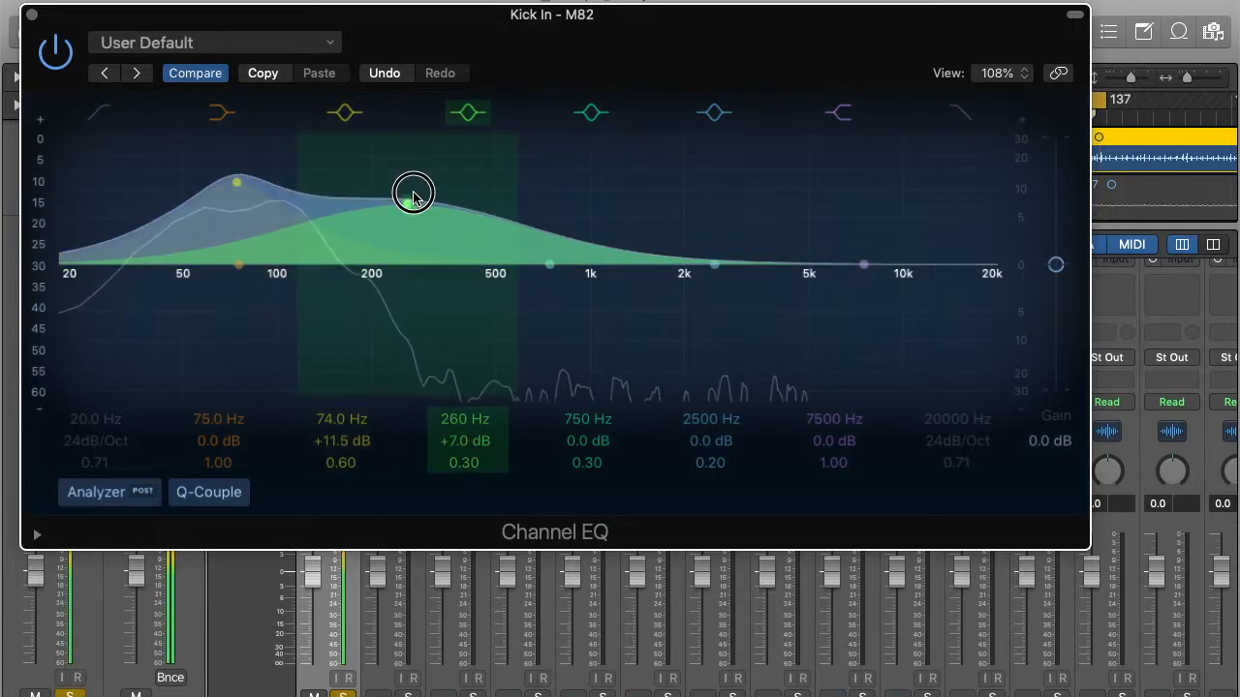
{"action": "left_click_drag", "start_coordinate": [463, 464], "coordinate": [463, 388]}
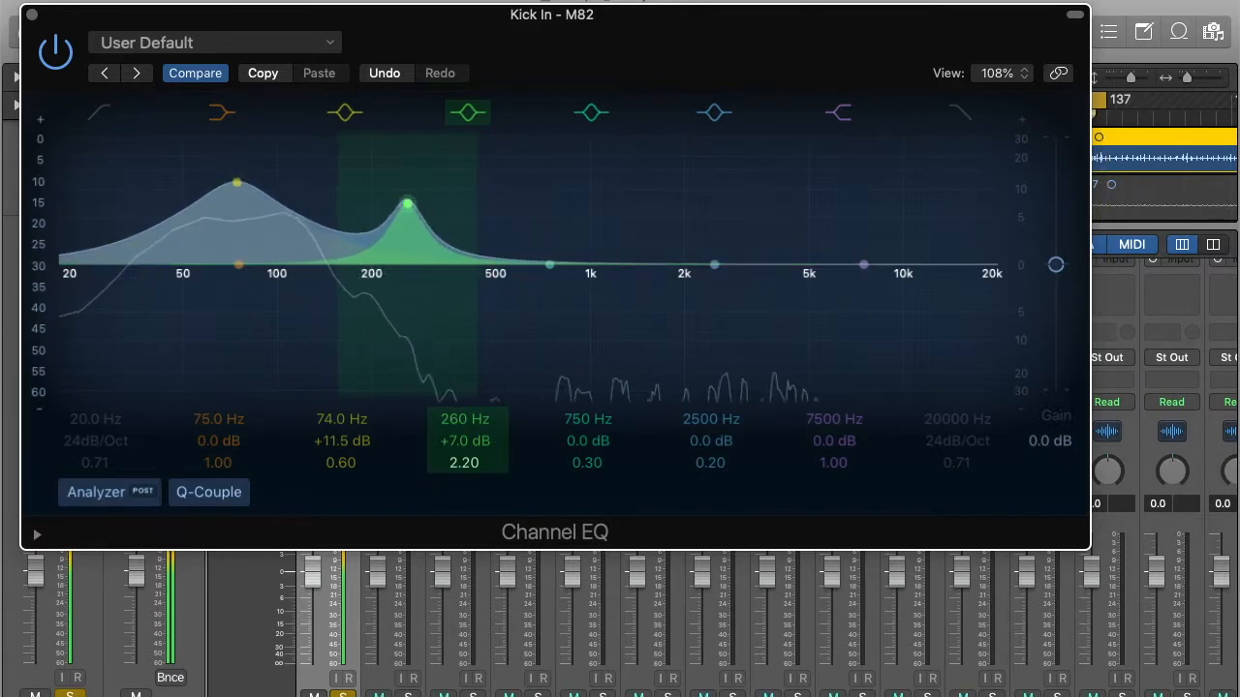
{"action": "left_click_drag", "start_coordinate": [465, 468], "coordinate": [465, 426]}
{"action": "left_click_drag", "start_coordinate": [407, 208], "coordinate": [426, 244]}
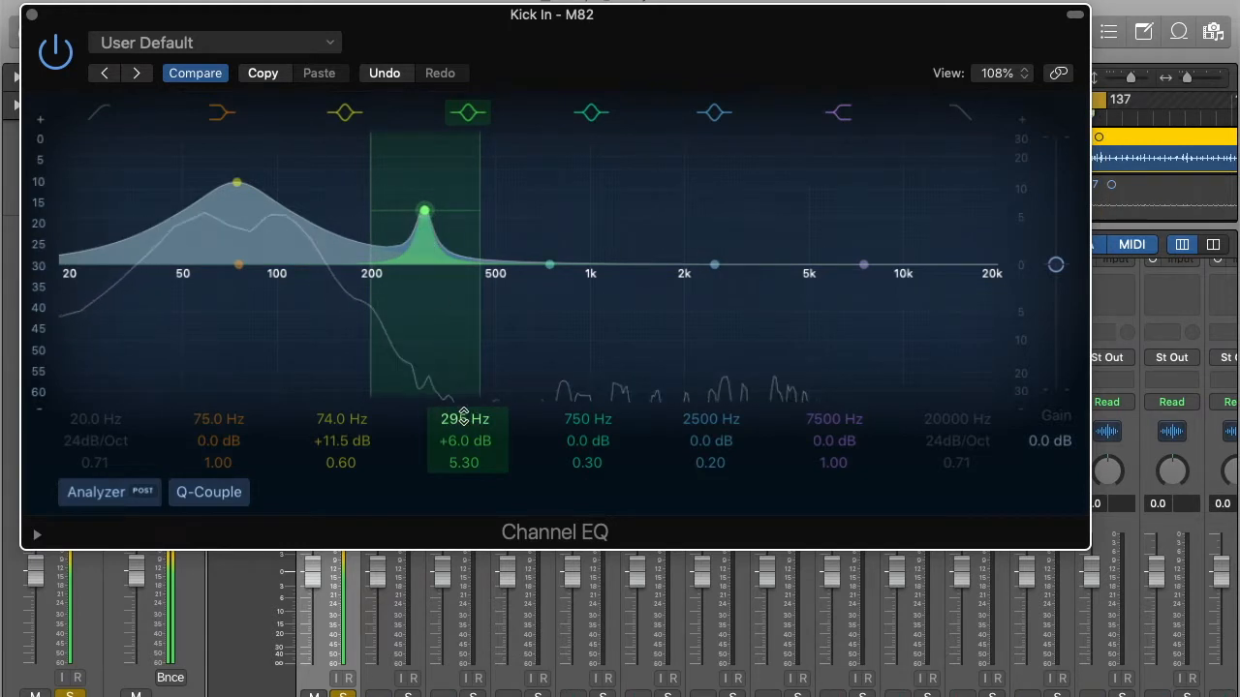
{"action": "left_click_drag", "start_coordinate": [463, 465], "coordinate": [464, 466]}
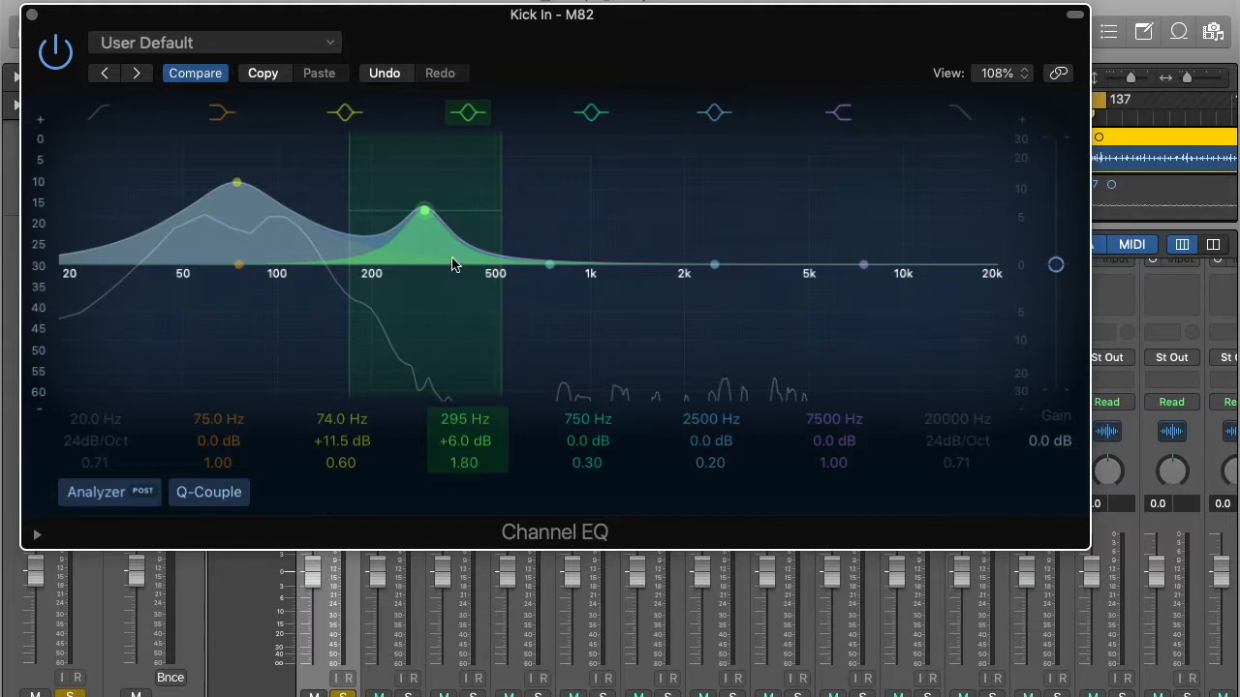
{"action": "left_click_drag", "start_coordinate": [426, 212], "coordinate": [423, 266]}
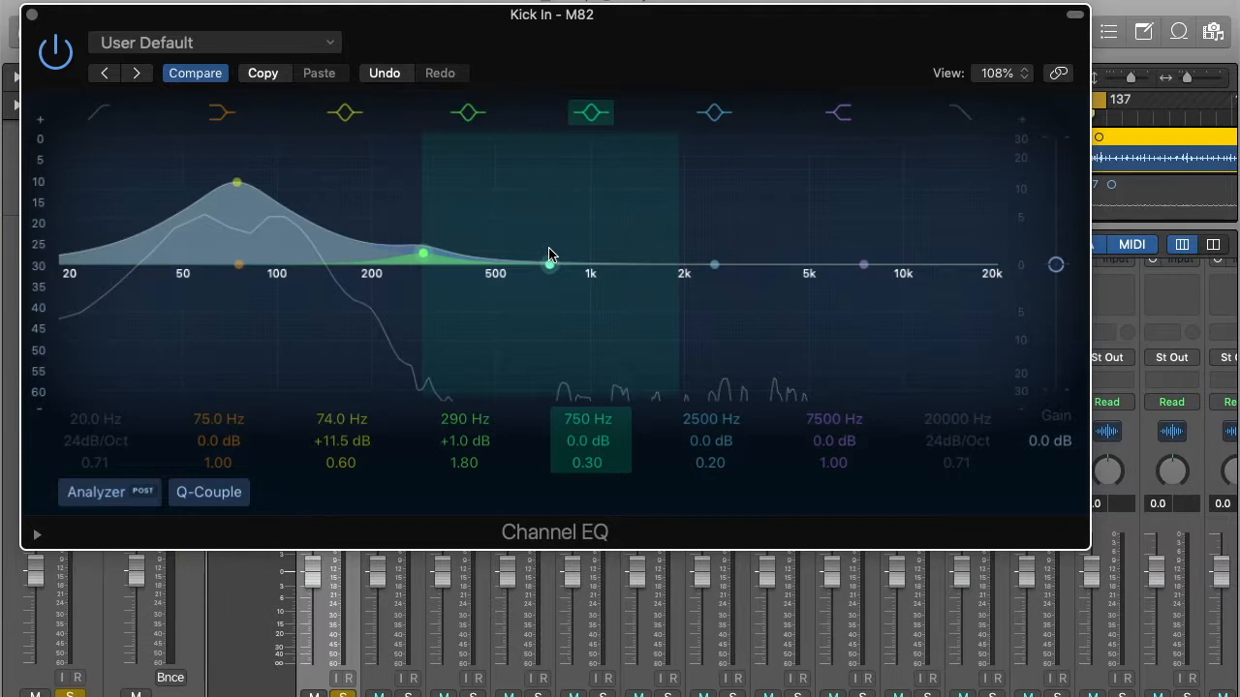
Step: Sweep the teal EQ band with Q 5.90, use it to cut 4.0 dB at 130 Hz, and close the Channel EQ
{"action": "left_click_drag", "start_coordinate": [549, 254], "coordinate": [559, 186]}
{"action": "mouse_move", "coordinate": [588, 462]}
{"action": "left_mouse_down"}
{"action": "mouse_move", "coordinate": [588, 407]}
{"action": "mouse_move", "coordinate": [587, 465]}
{"action": "left_mouse_up"}
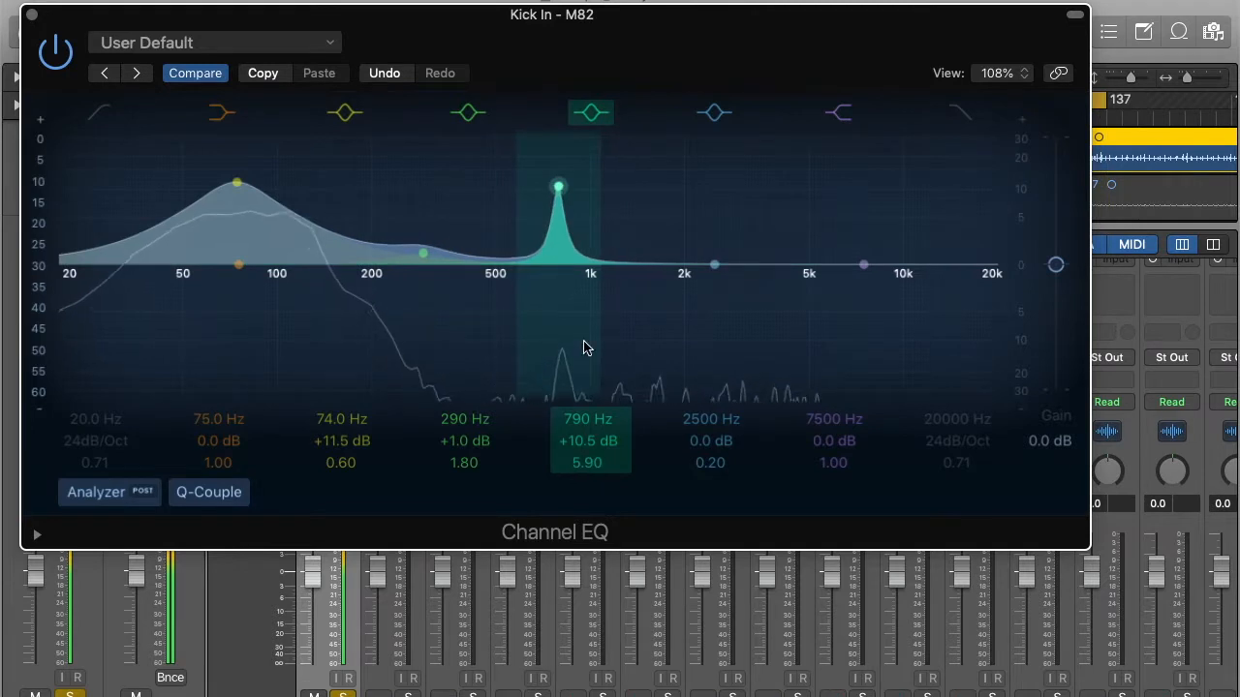
{"action": "left_click_drag", "start_coordinate": [553, 229], "coordinate": [470, 172]}
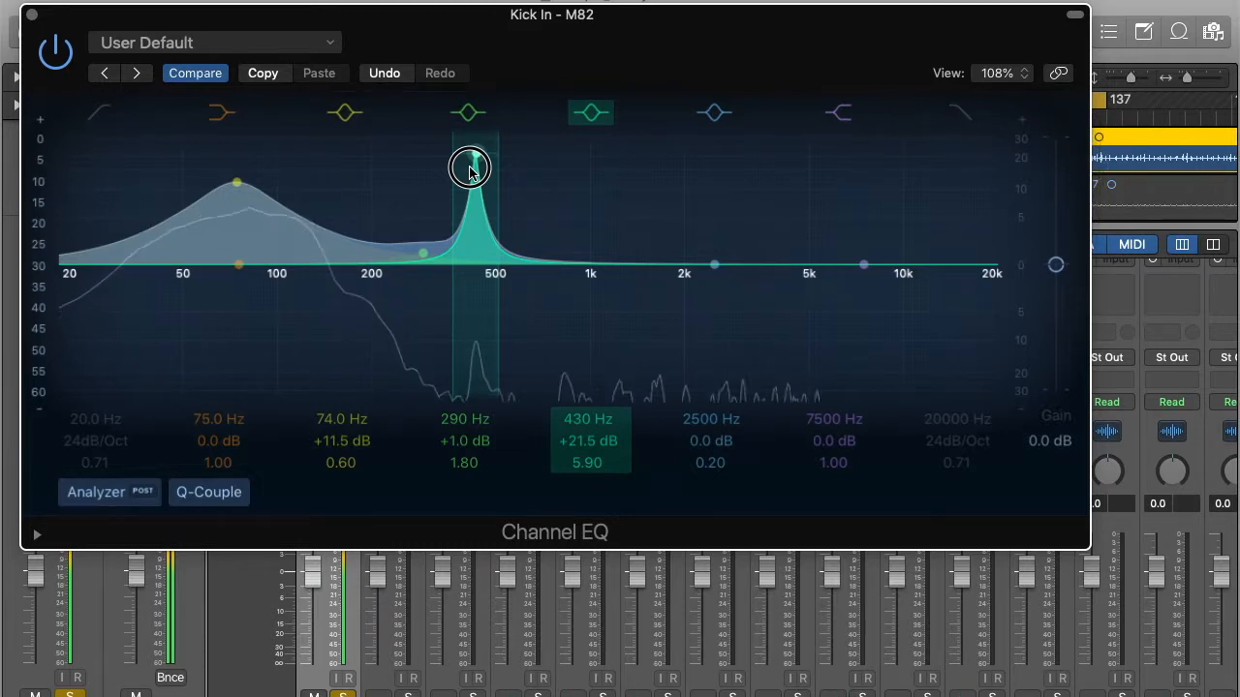
{"action": "left_click_drag", "start_coordinate": [470, 167], "coordinate": [593, 295]}
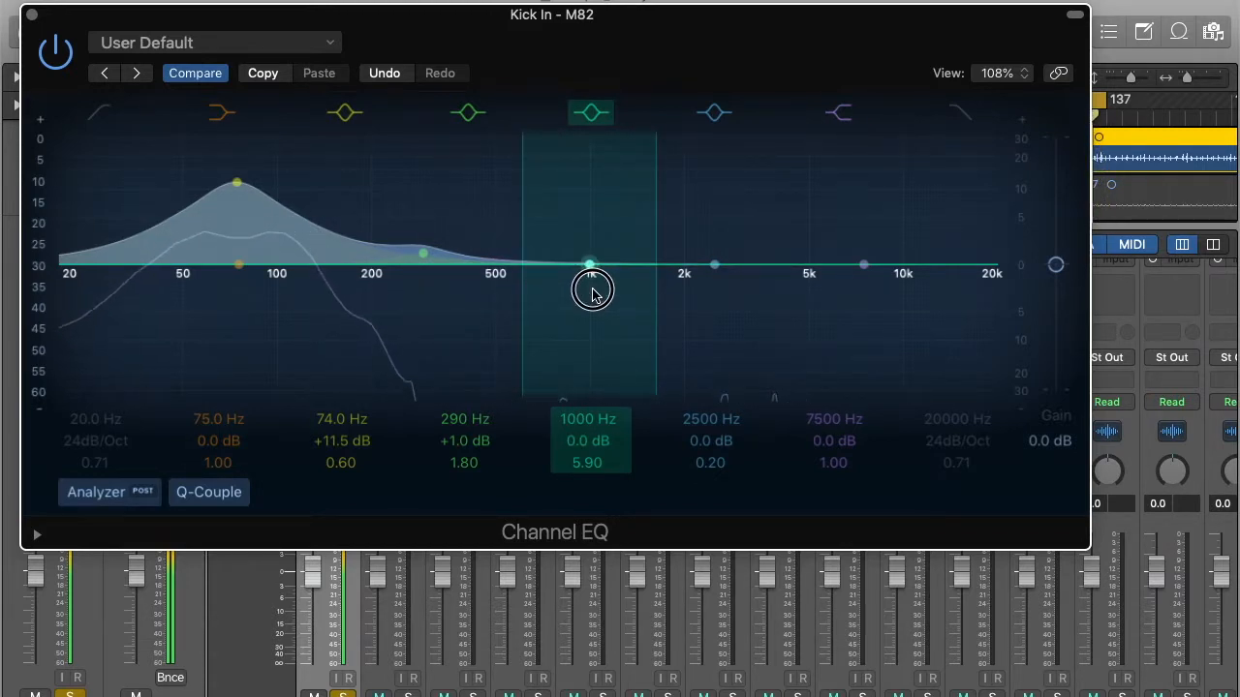
{"action": "left_click_drag", "start_coordinate": [593, 293], "coordinate": [296, 315]}
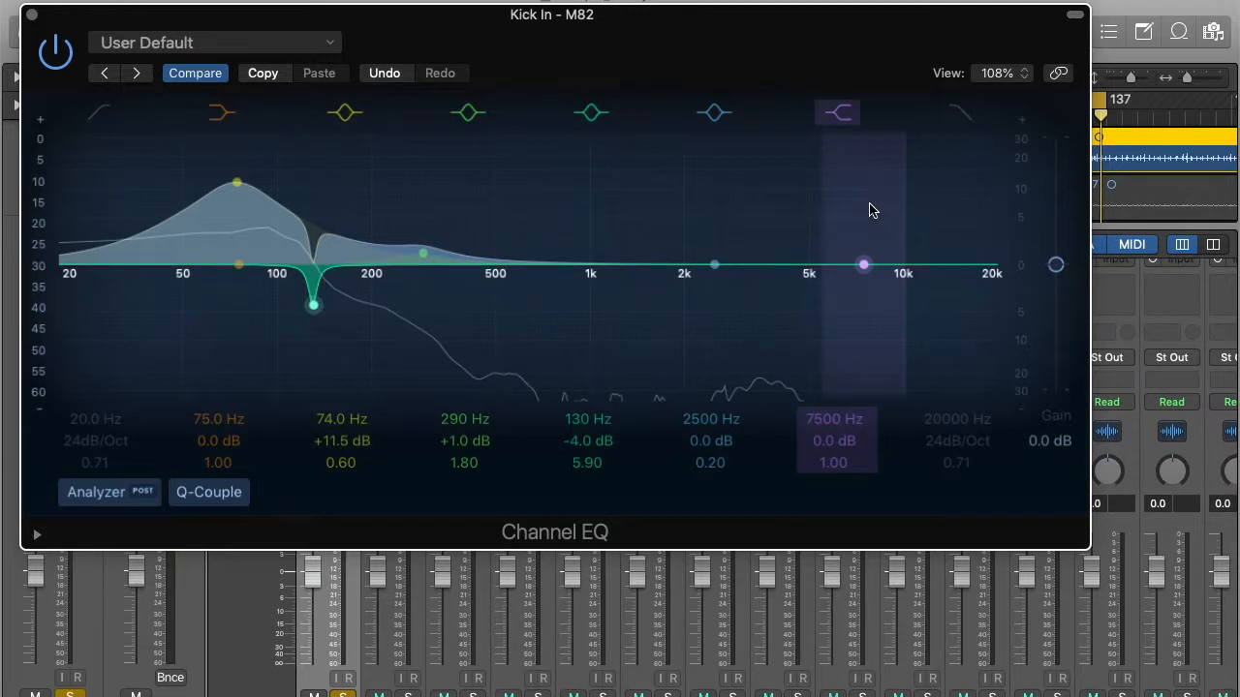
{"action": "left_click", "coordinate": [32, 15]}
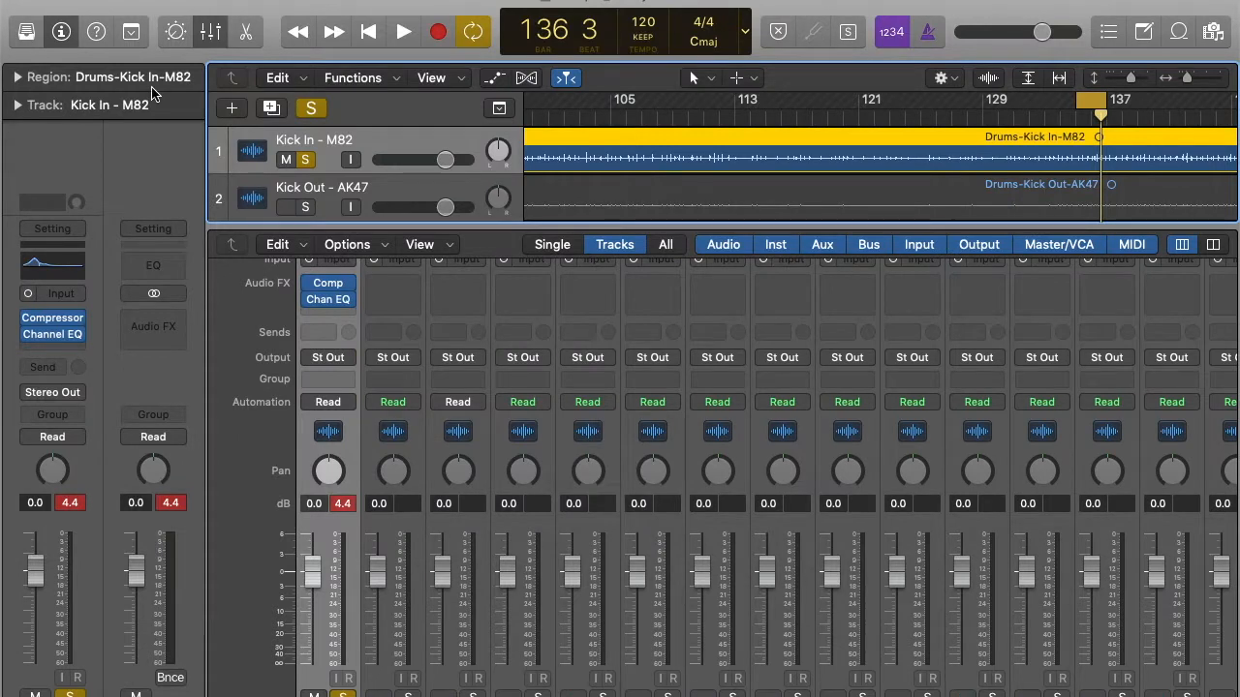